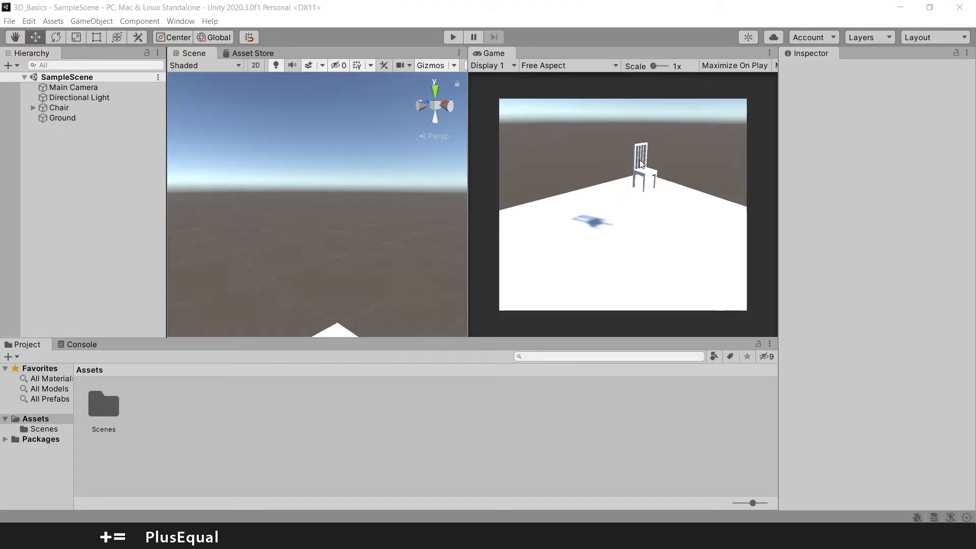
Step: Look around the floating chair and its shadow on the ground plane in the Scene view
alt+drag(422, 201, 403, 181)
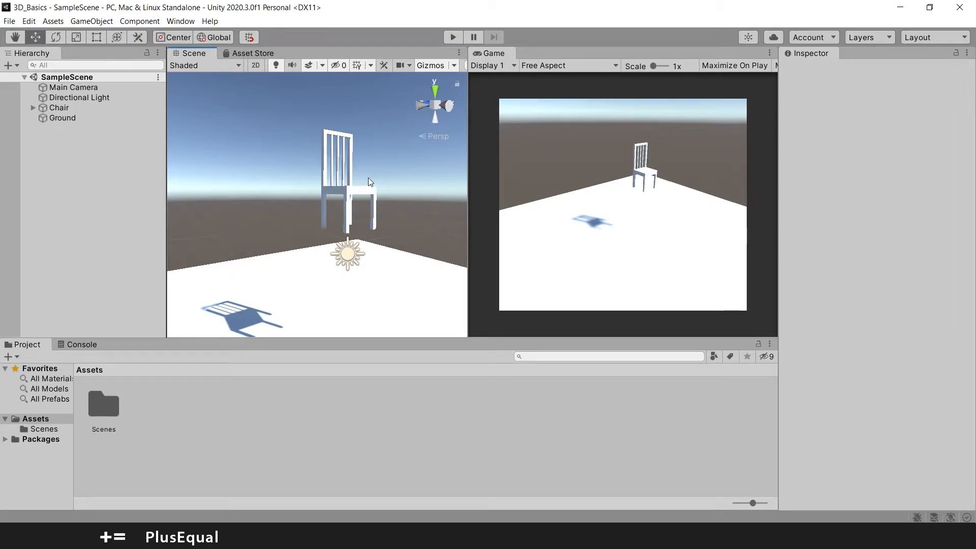
alt+drag(369, 182, 408, 198)
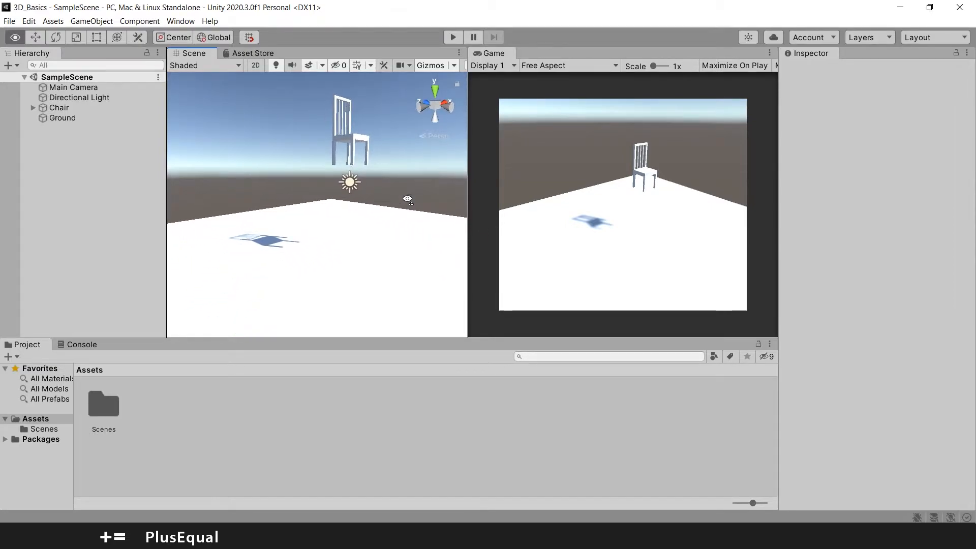
key(w)
mouse_move(362, 130)
right_down()
mouse_move(374, 135)
mouse_move(351, 140)
right_up()
key(d)
key(e)
key(d)
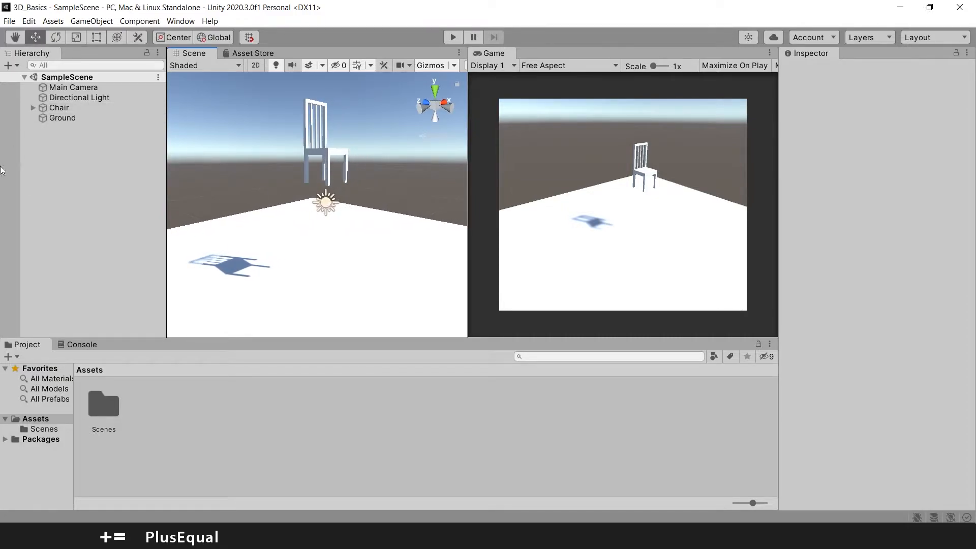
Step: Add a sphere to the scene, name it Ball and frame it in the Scene view
right_click(54, 162)
mouse_move(128, 308)
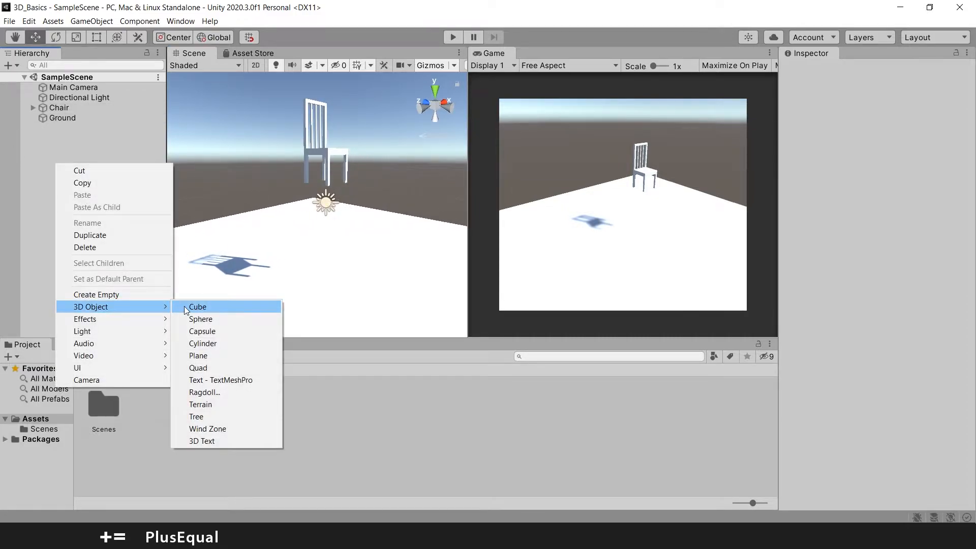
click(201, 319)
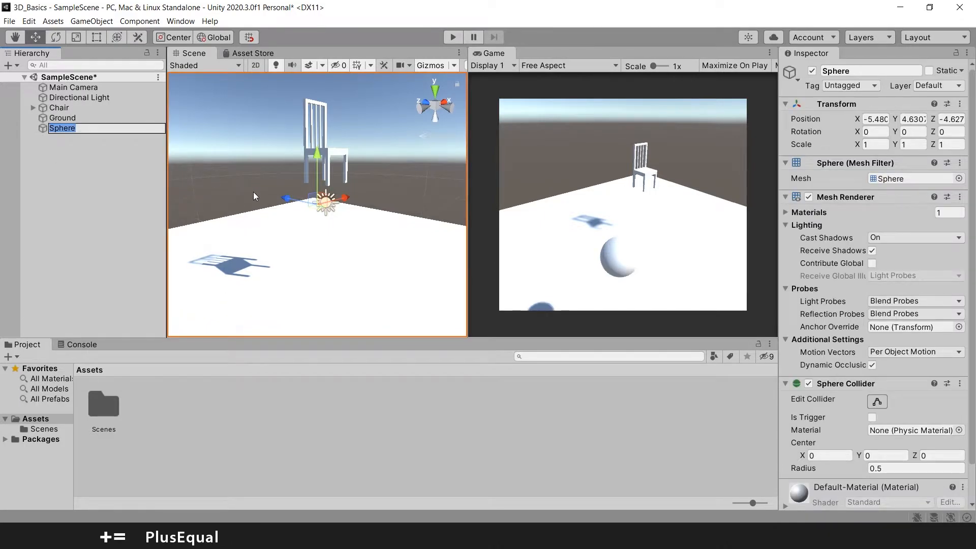
text(Ball)
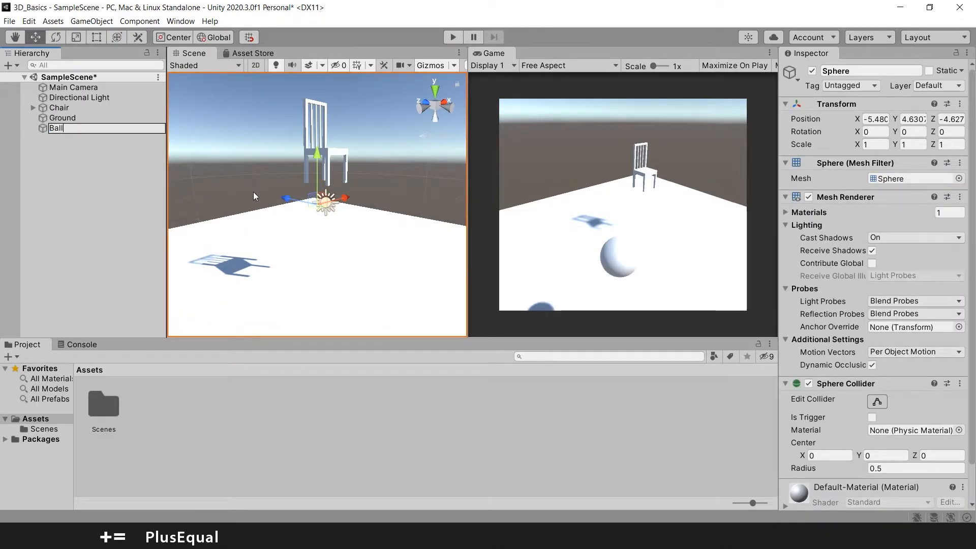
key(Return)
key(f)
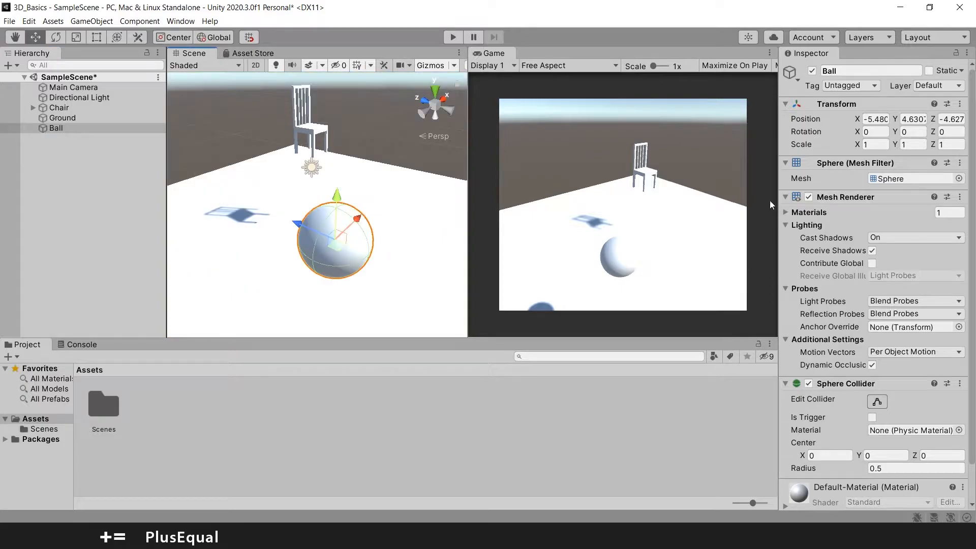
Step: Set the Ball's scale to 0.5 on the X, Y and Z axes
click(884, 144)
text(.5)
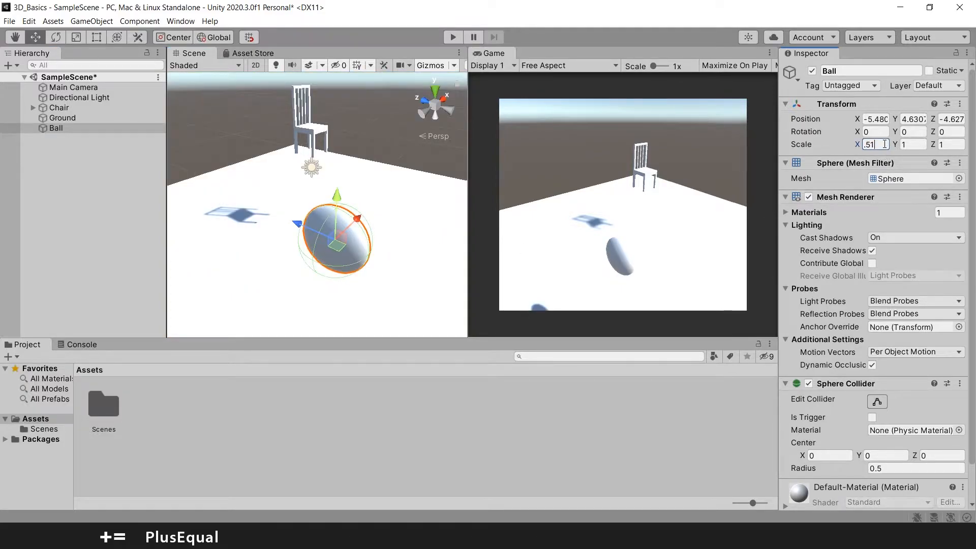
key(BackSpace)
key(BackSpace)
text(5)
key(Tab)
text(.5)
key(Tab)
text(.5)
key(Return)
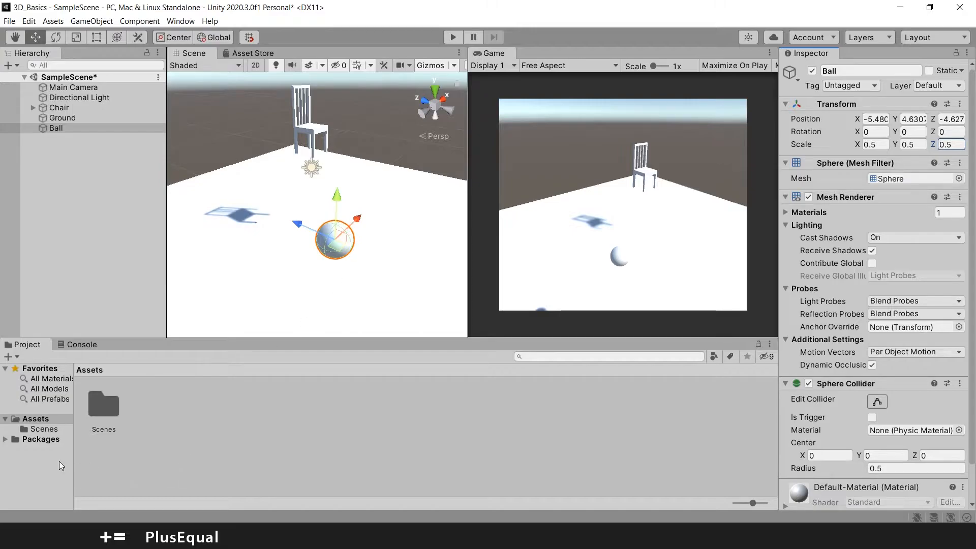
Step: Create a folder named Physic_Mats inside the project's Assets folder
right_click(39, 419)
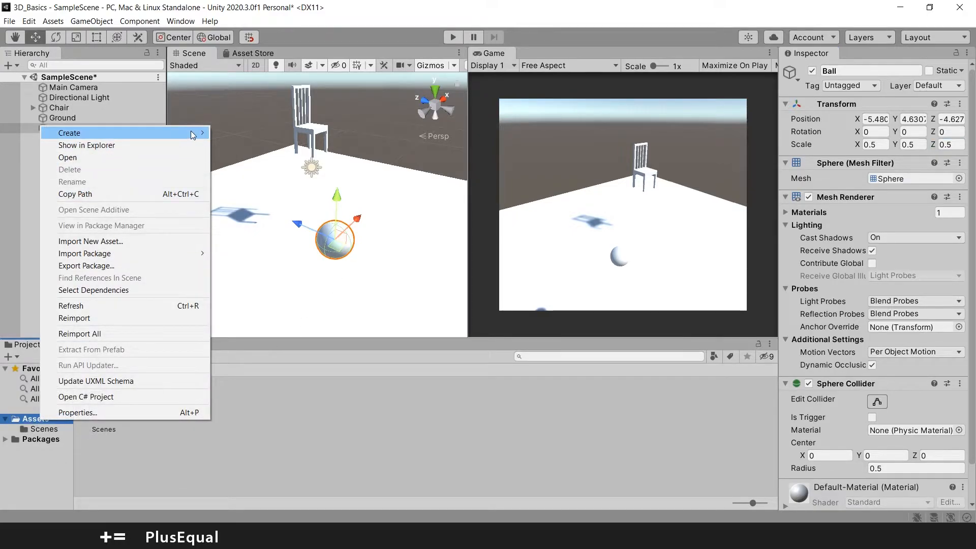
mouse_move(202, 135)
click(256, 115)
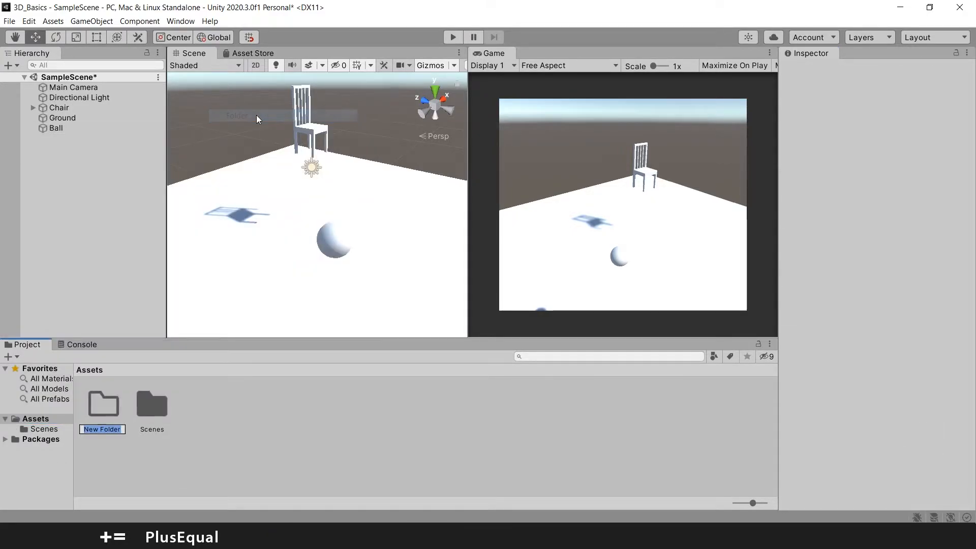
text(Ph)
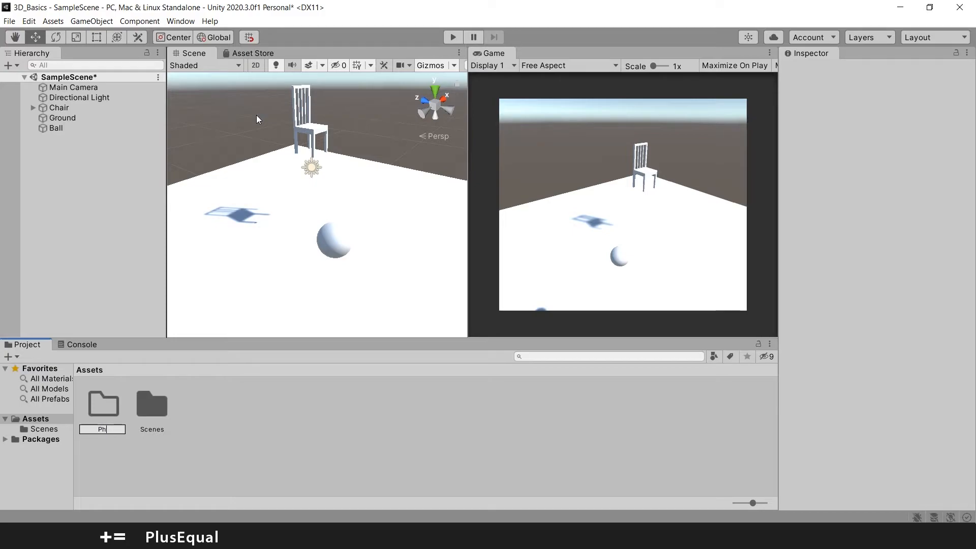
text(ysic_Mats)
key(Return)
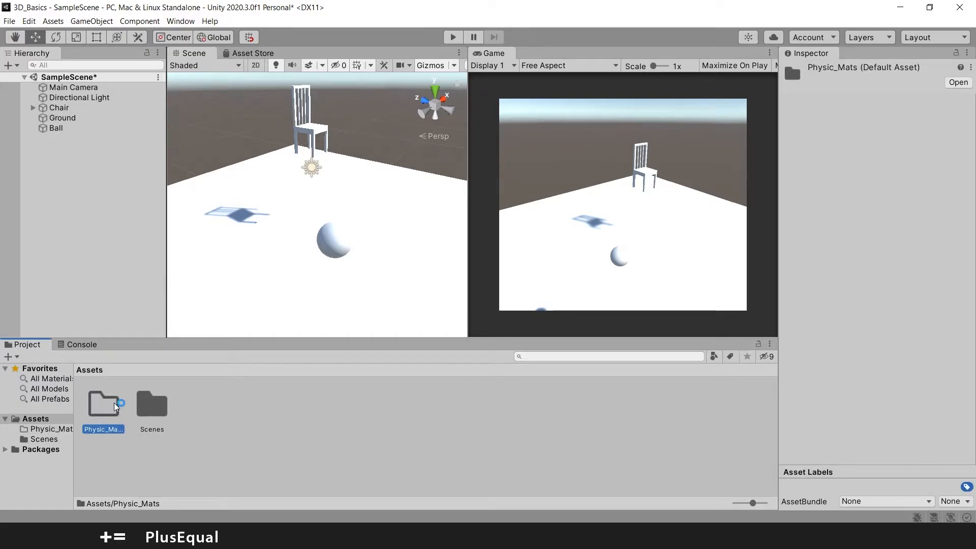
Step: Create a physic material named BouncingBall inside the Physic_Mats folder
double_click(114, 402)
right_click(114, 404)
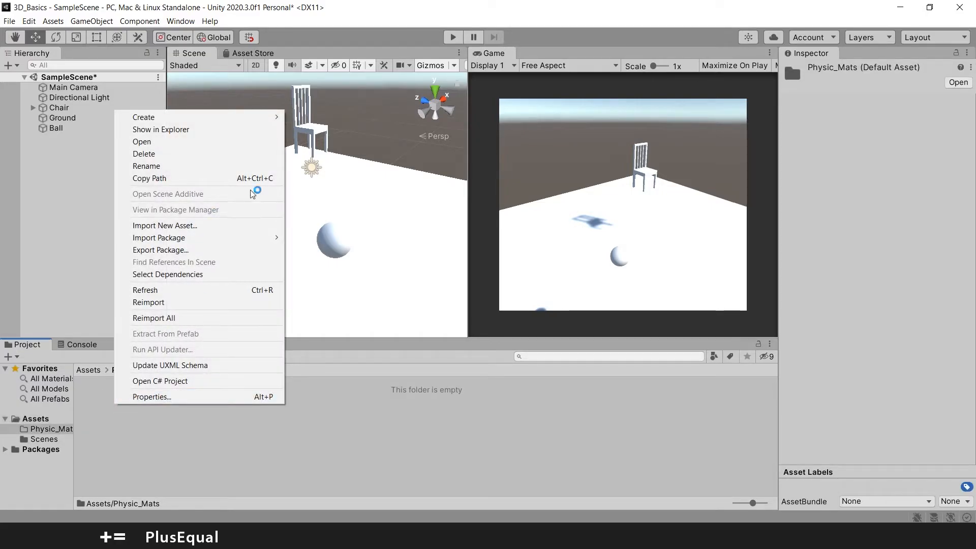
mouse_move(245, 118)
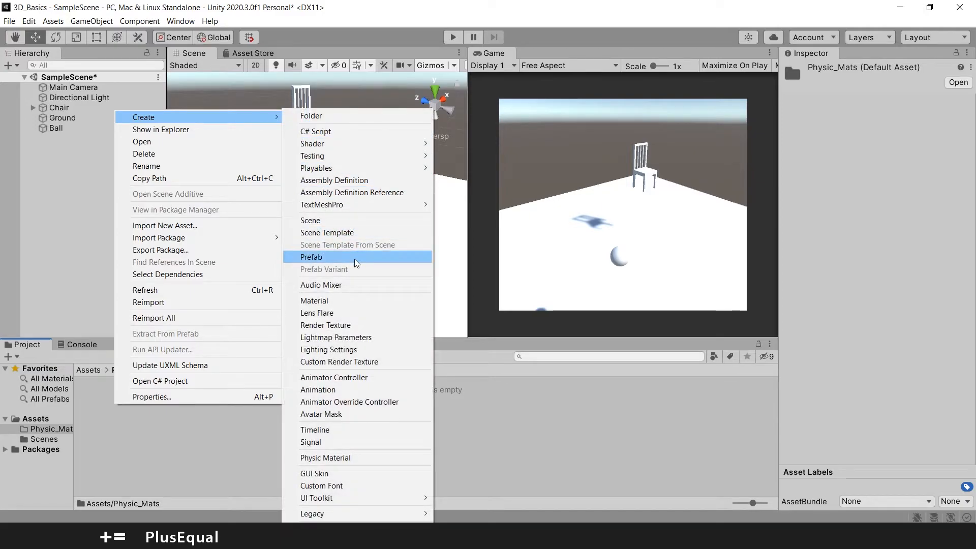
click(337, 457)
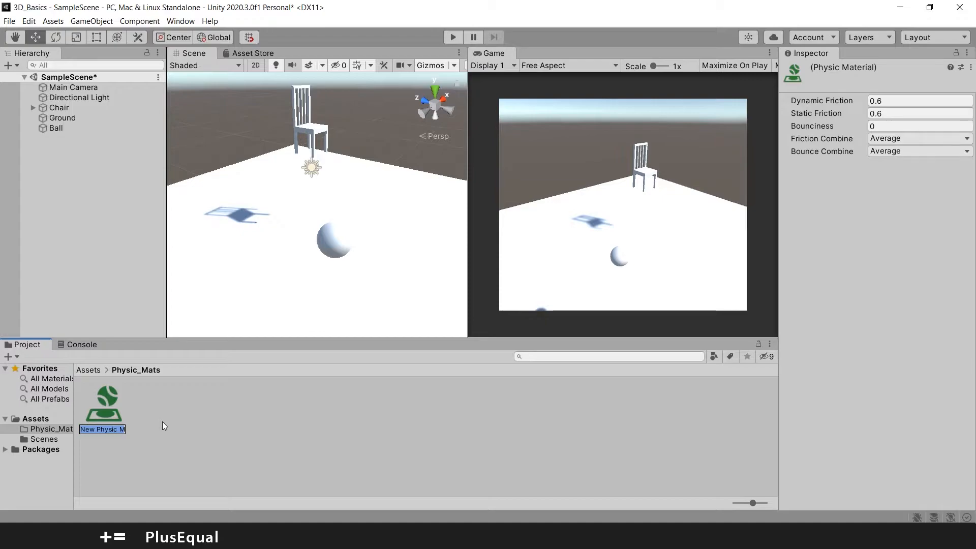
text(BouncingBall)
key(Return)
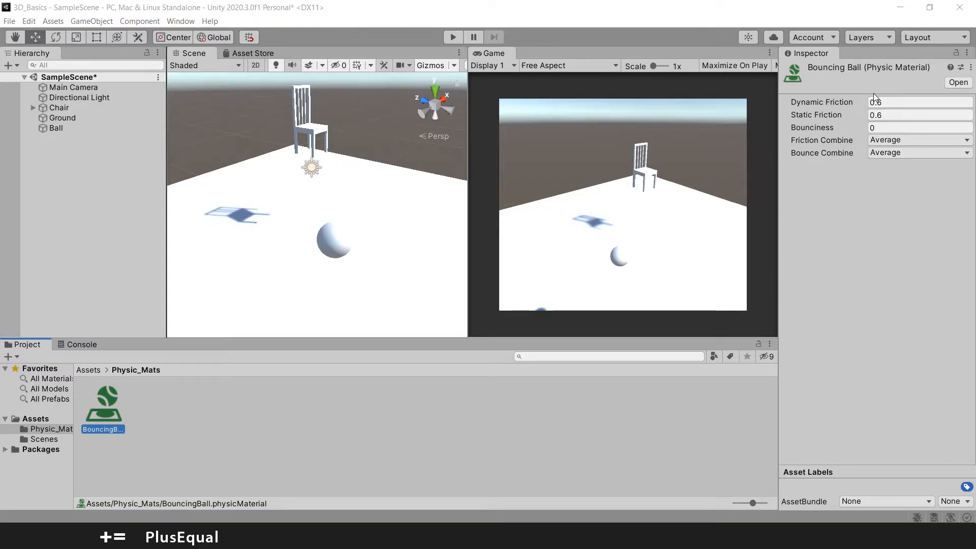
Step: Set the BouncingBall physic material's bounciness to 1
click(879, 128)
text(1)
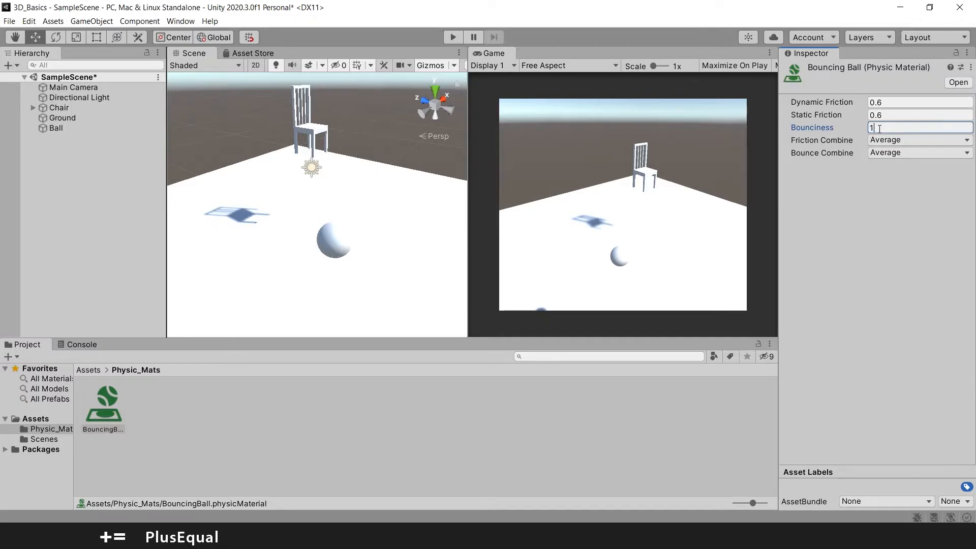
key(Return)
click(870, 127)
text(0.78)
key(BackSpace)
key(BackSpace)
key(BackSpace)
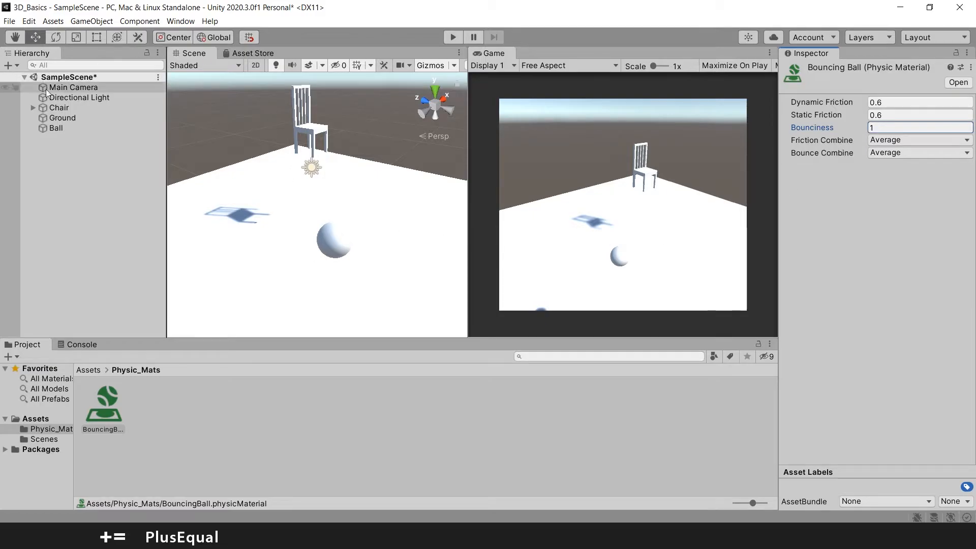
Step: Add a Rigidbody component to the Ball object
click(56, 129)
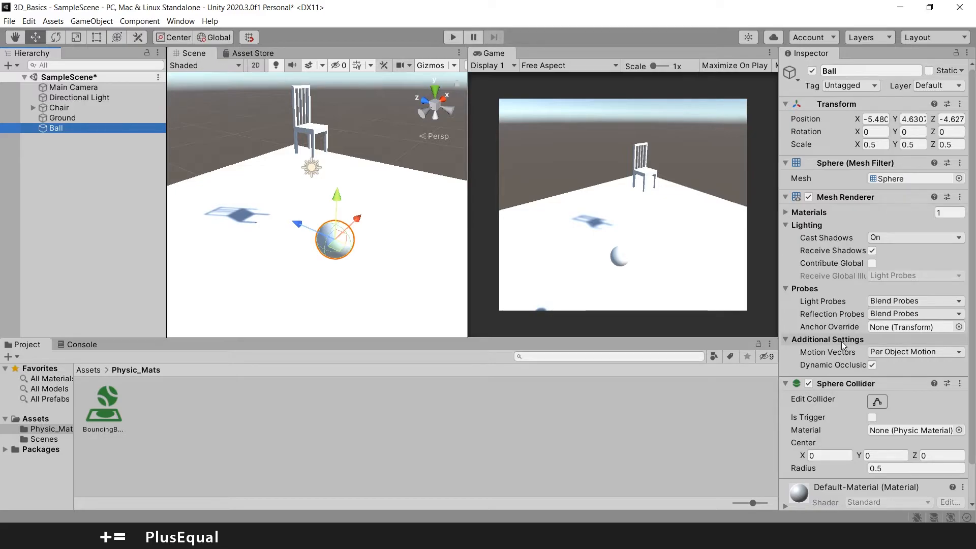
scroll(841, 341, down, 3)
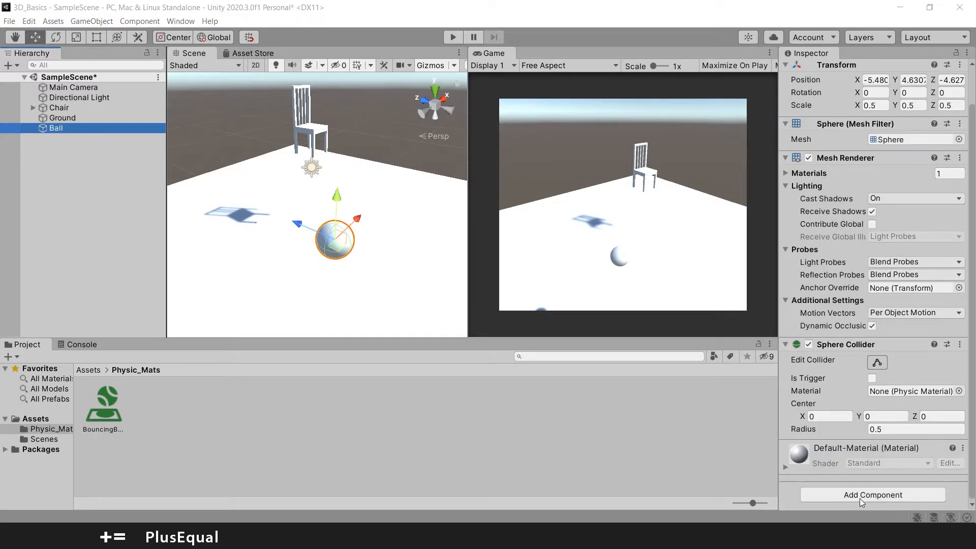
click(859, 495)
click(845, 362)
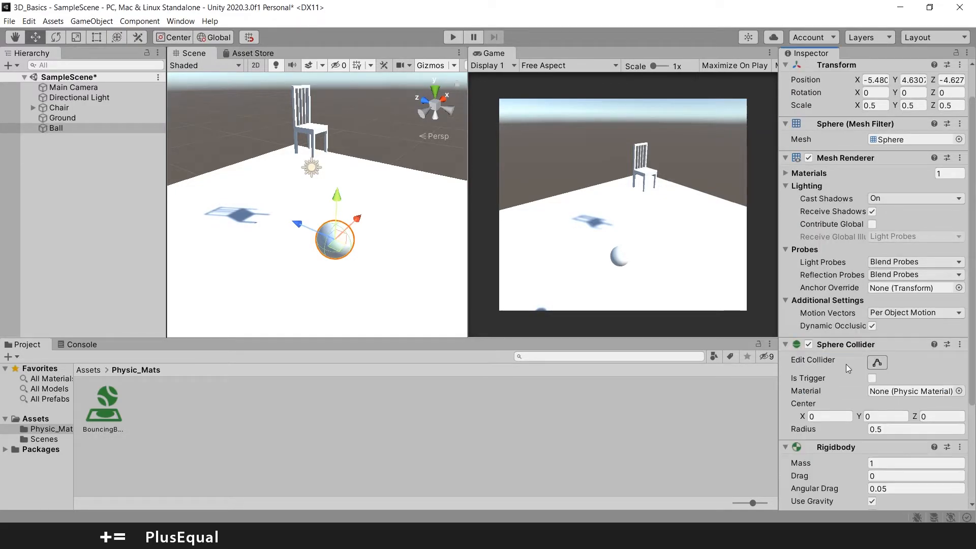
Step: Assign the BouncingBall physic material to the Ball's Sphere Collider
scroll(850, 374, down, 5)
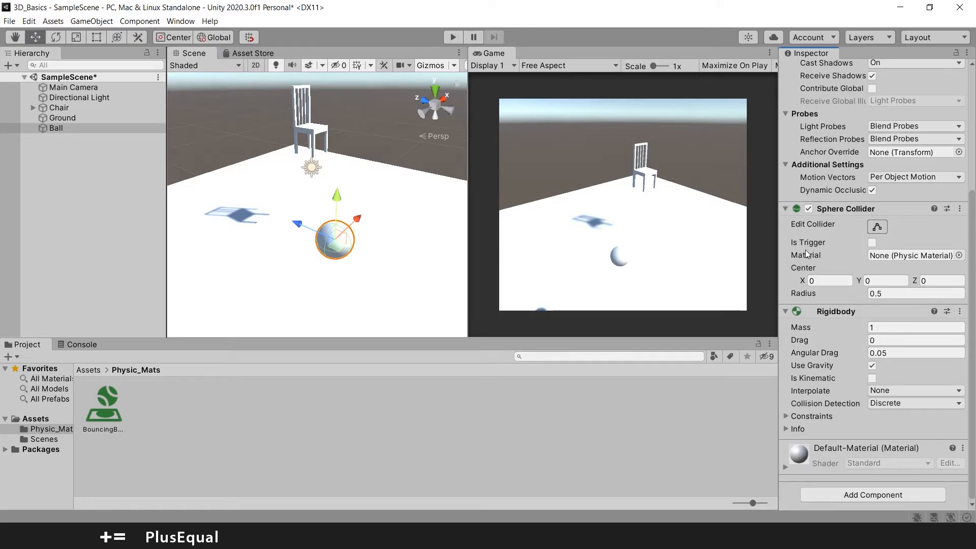
click(959, 255)
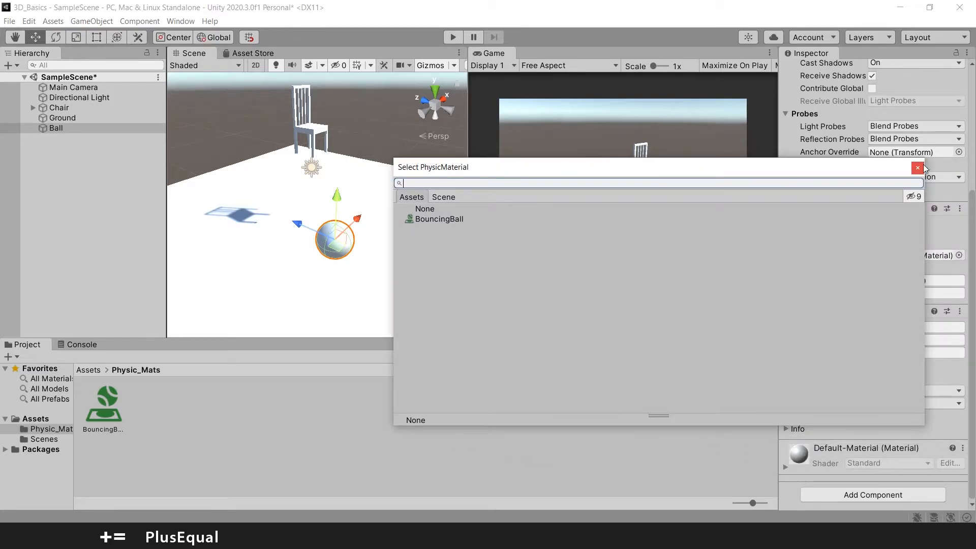
click(917, 167)
drag(105, 405, 888, 257)
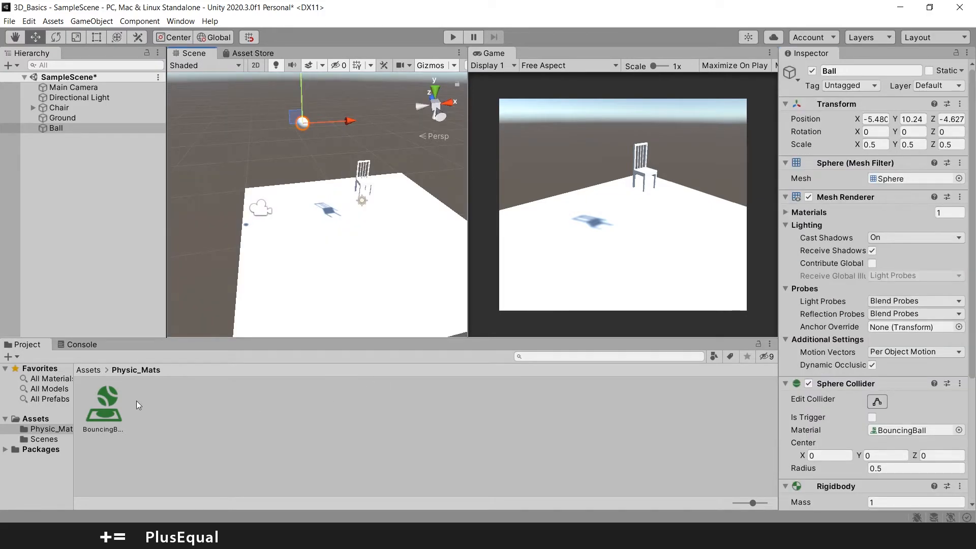
Step: Set both the dynamic and static friction of the BouncingBall physic material to 0.2
click(105, 404)
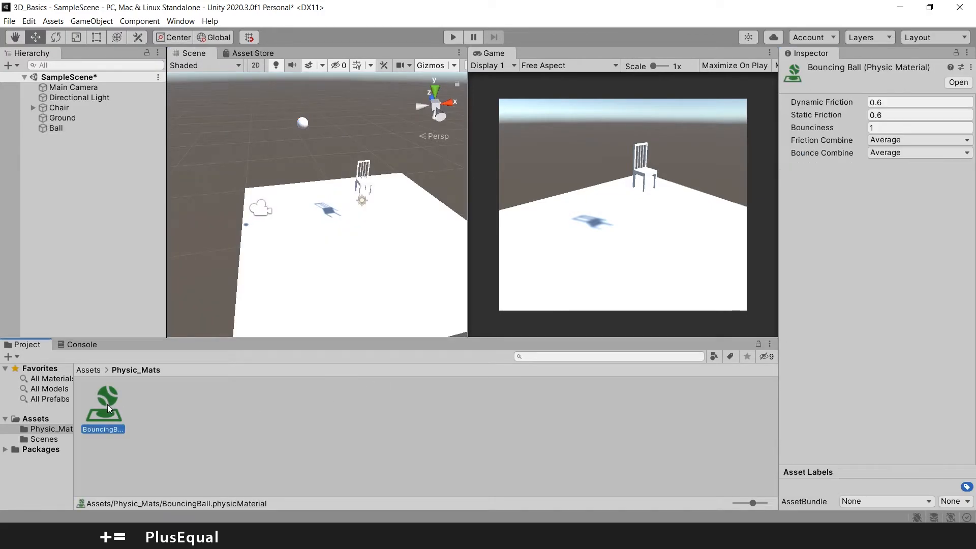
click(894, 103)
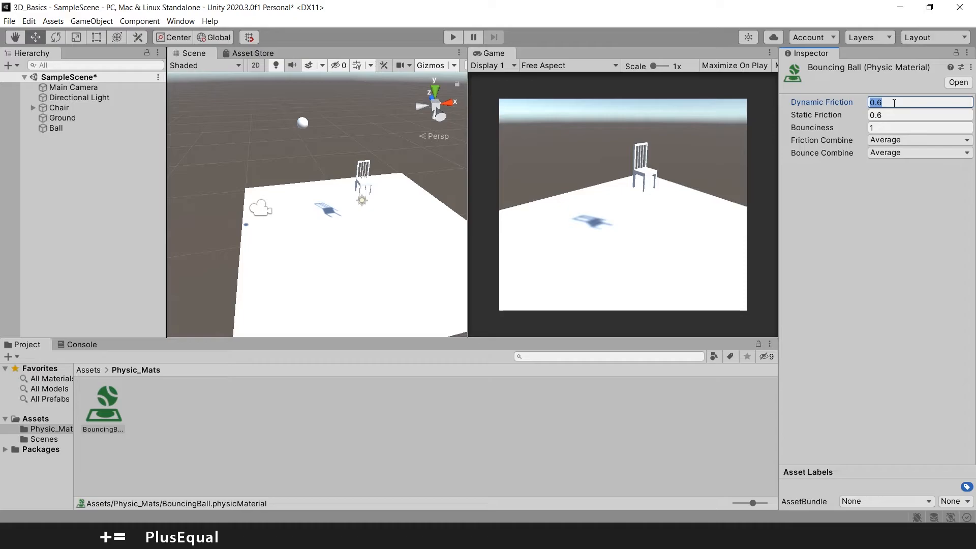
text(.2)
click(889, 116)
text(0.2)
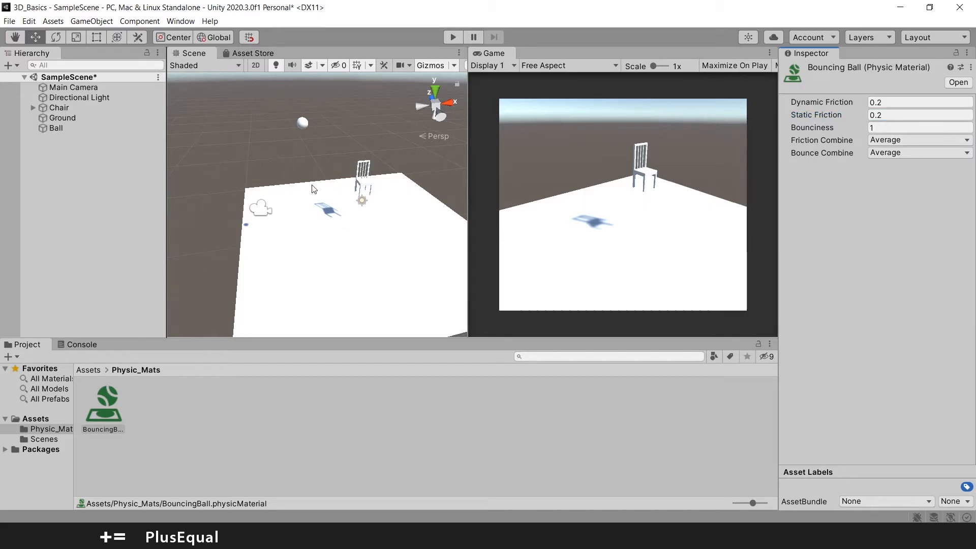
Step: Duplicate the Ball and move the copy along the X axis to about -2.55, beside the original
alt+drag(300, 198, 265, 151)
click(76, 135)
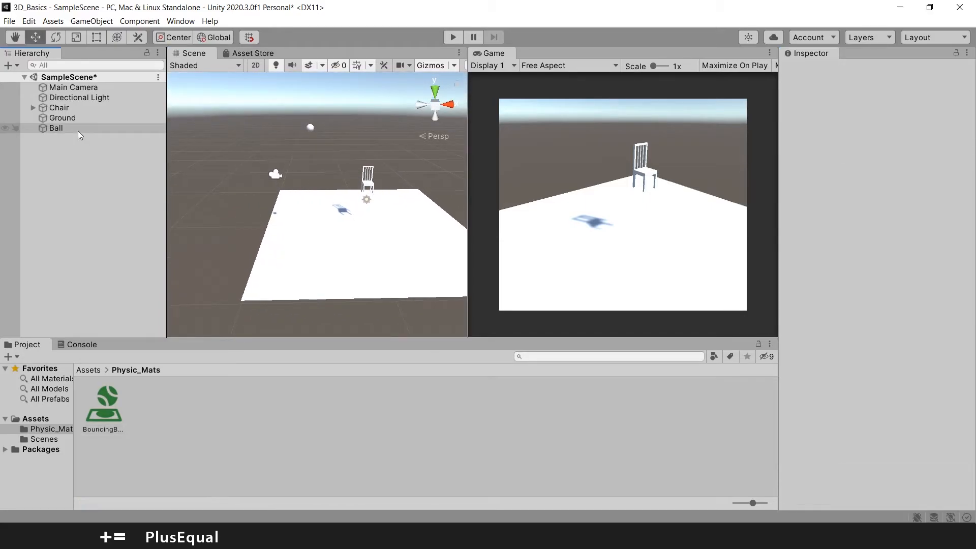
click(125, 130)
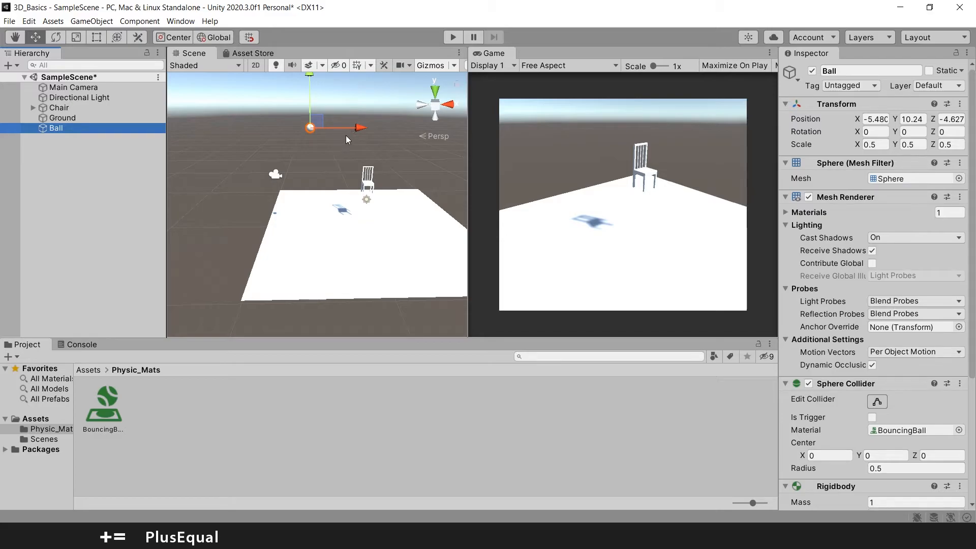
key(ctrl+d)
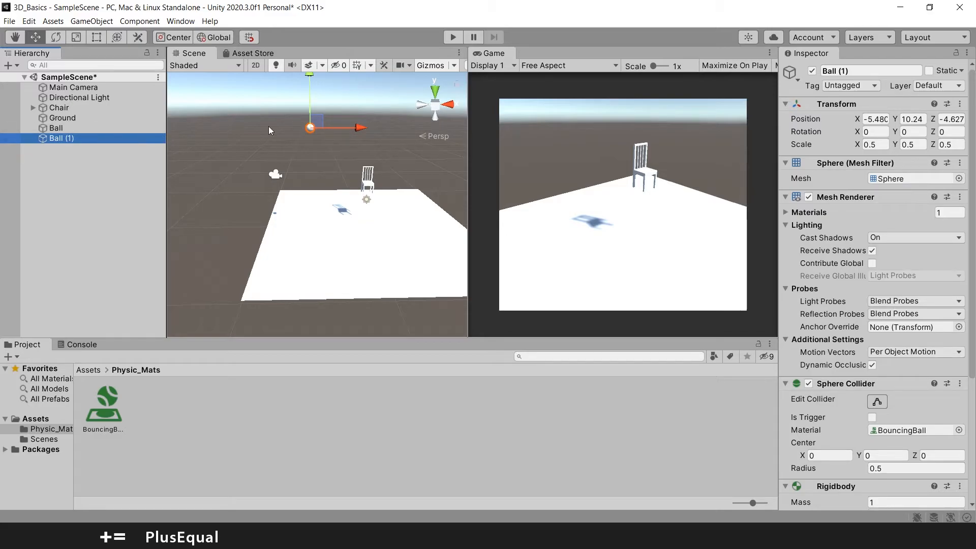
drag(350, 133, 393, 133)
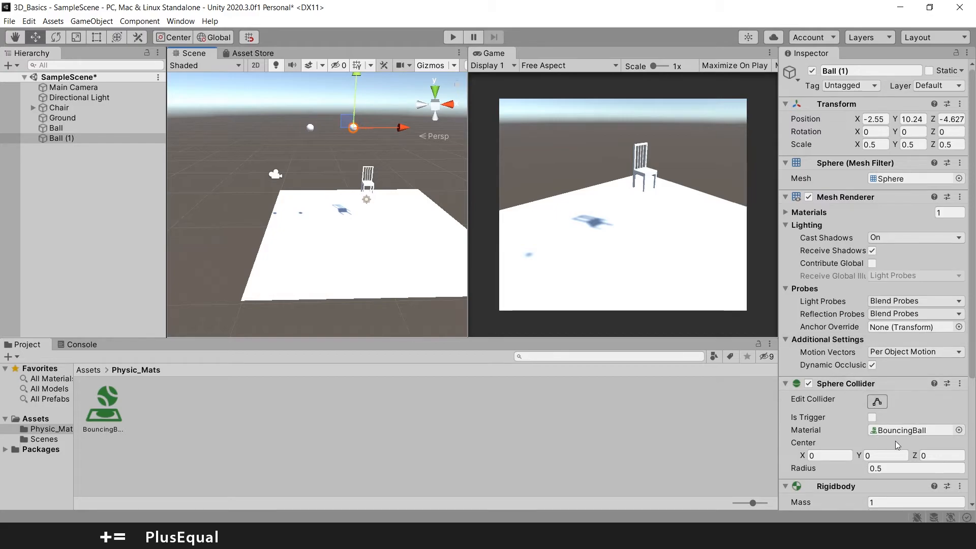
Step: Set the duplicated ball's Sphere Collider physic material to None
click(959, 430)
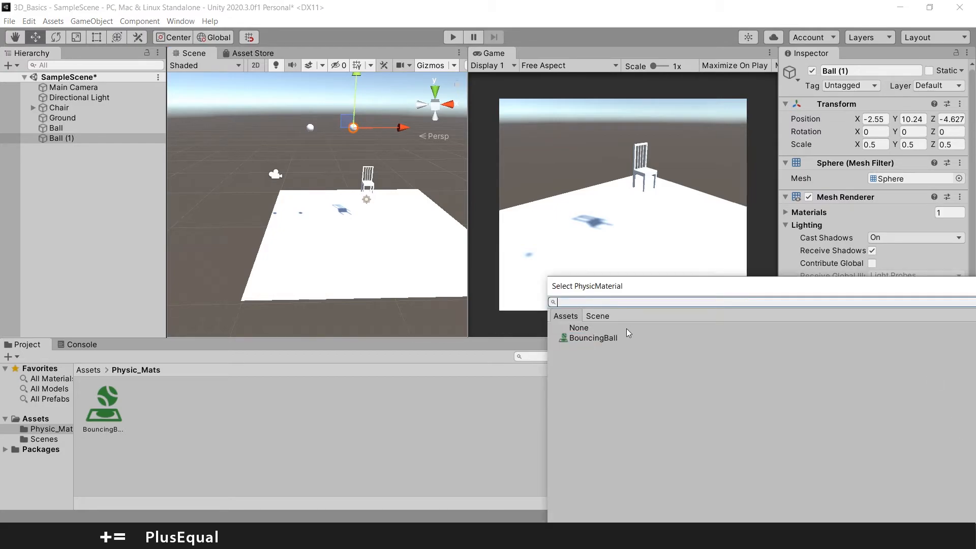
click(629, 330)
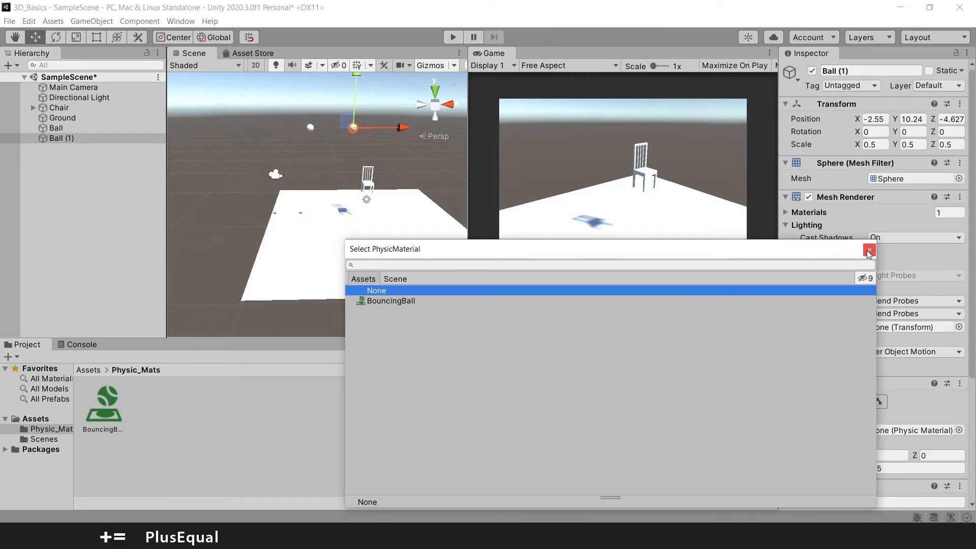
click(864, 251)
alt+drag(356, 156, 358, 179)
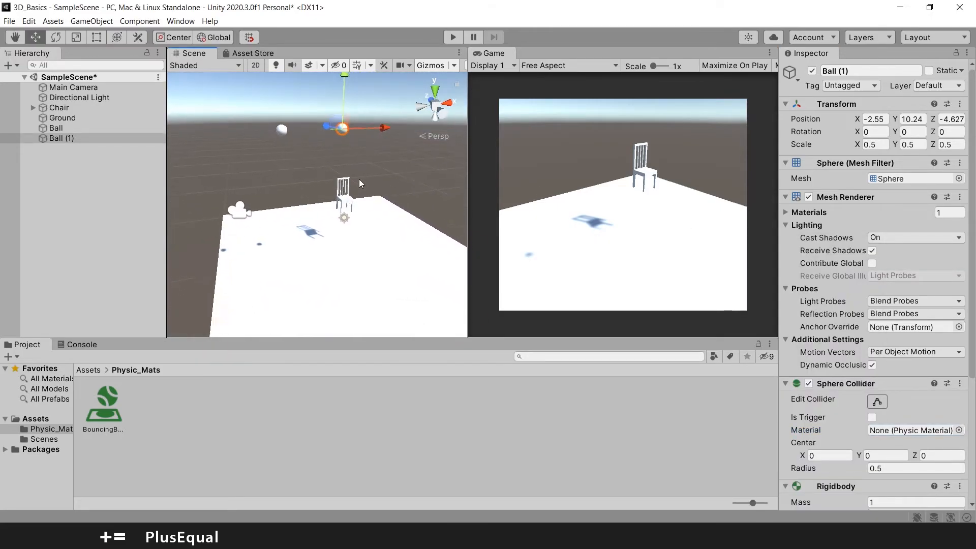
Step: Create a new material named BouncyBall_Mat in the Physic_Mats folder
click(282, 128)
right_click(195, 430)
click(268, 392)
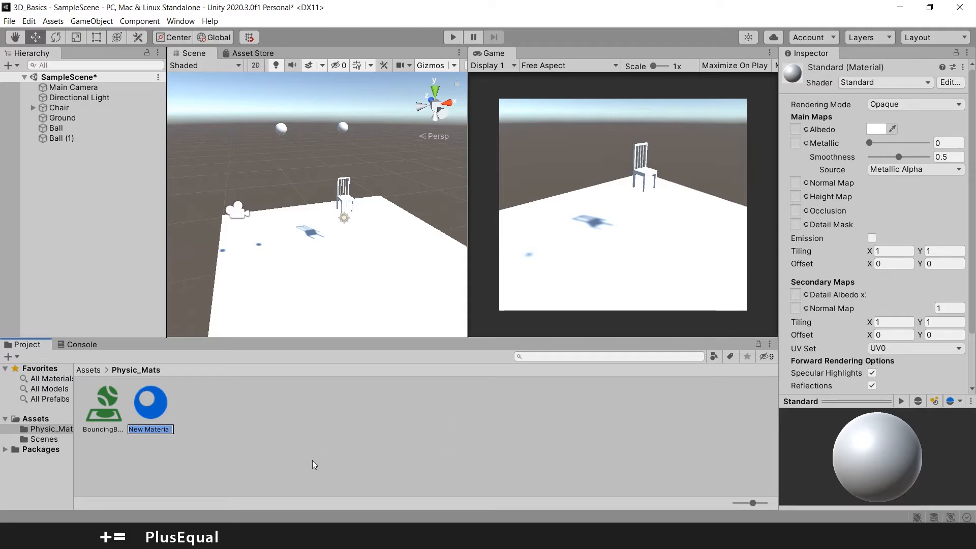
text(B)
key(BackSpace)
key(BackSpace)
key(BackSpace)
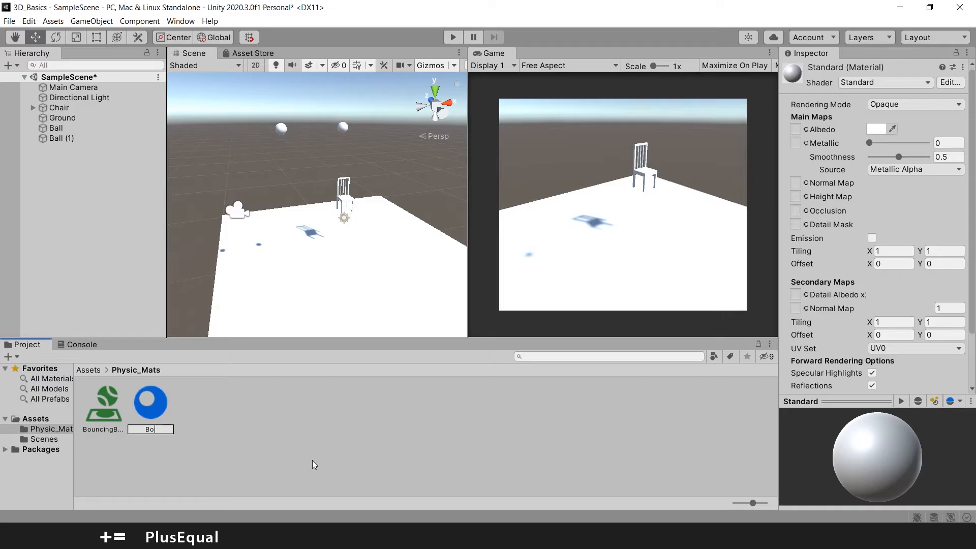
text(uncy)
text(BallMa)
key(BackSpace)
key(BackSpace)
text(_Mat)
key(Return)
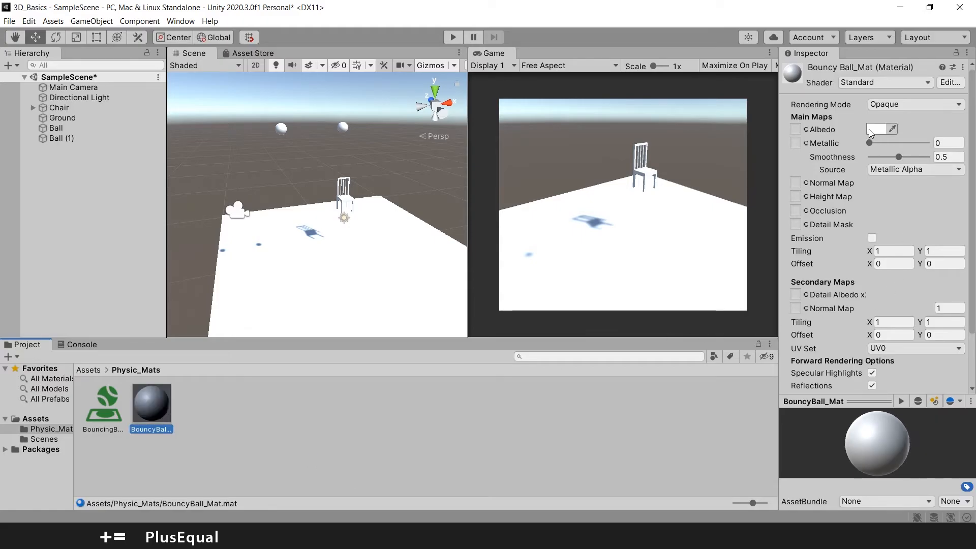
Step: Set the albedo colour of BouncyBall_Mat to orange (FF9400) and apply the material to the original Ball
click(871, 129)
click(947, 194)
click(930, 195)
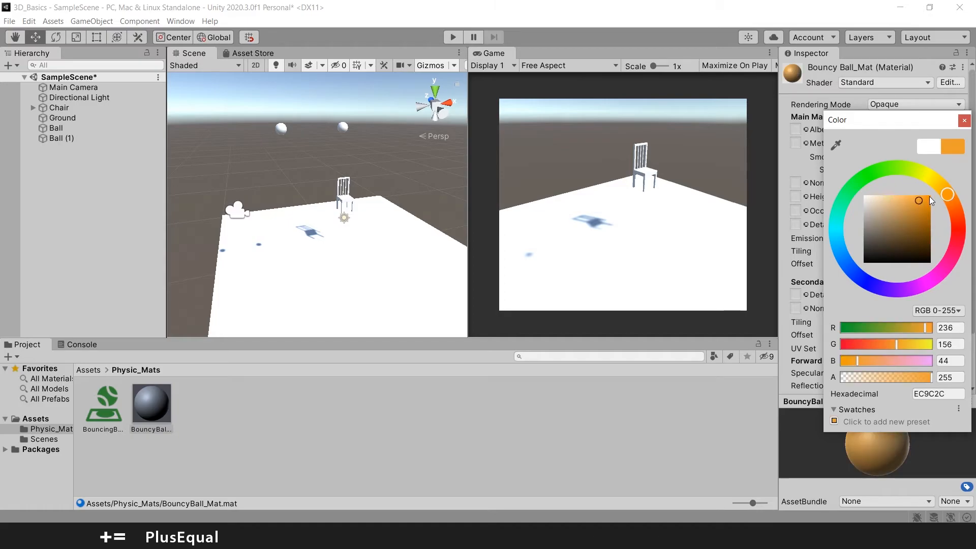
click(963, 121)
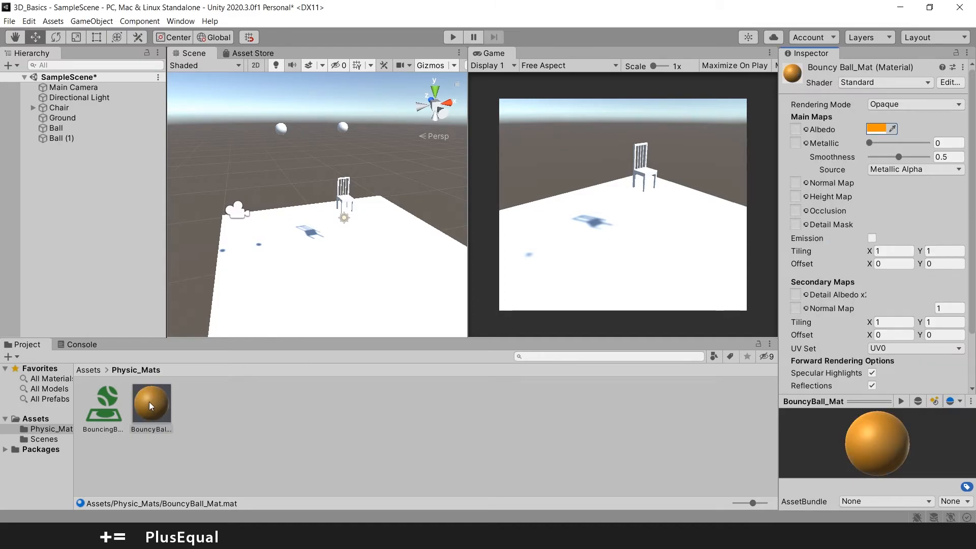
drag(150, 404, 280, 129)
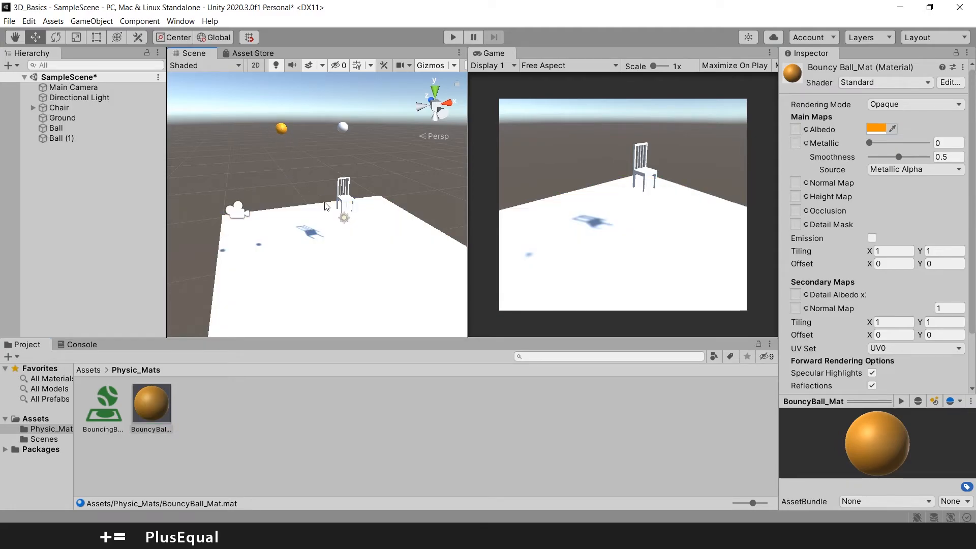
Step: Duplicate the BouncyBall_Mat material within the Physic_Mats folder
alt+drag(337, 238, 305, 285)
click(145, 411)
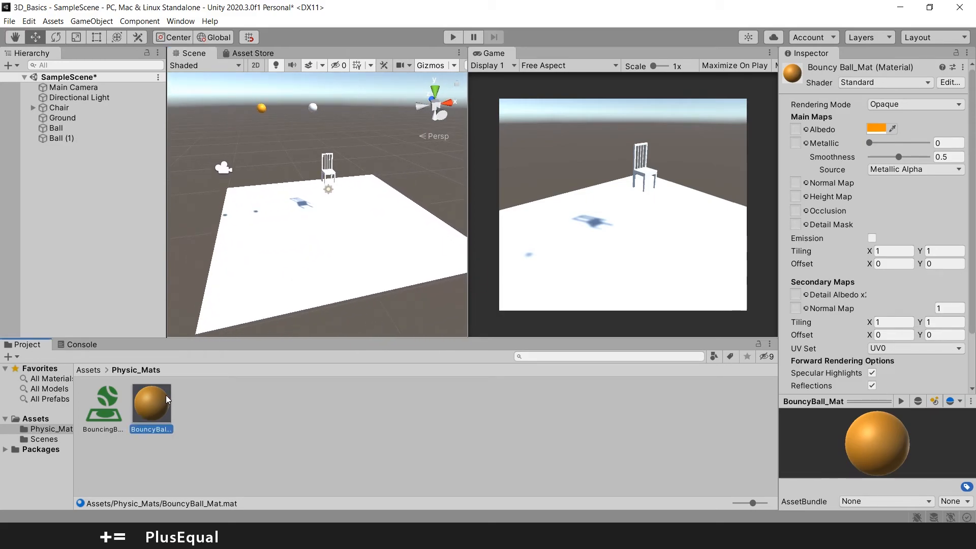
key(ctrl+d)
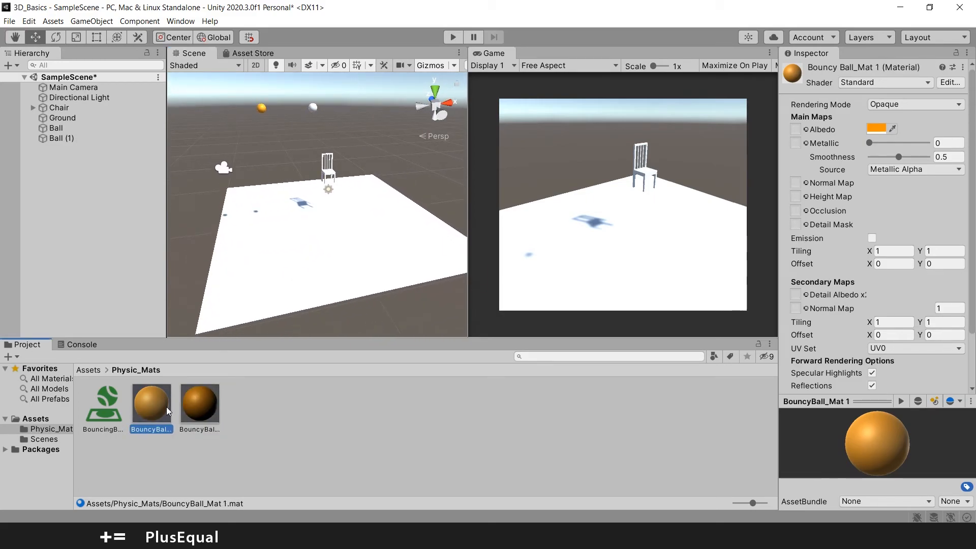
Step: Set the copied material's albedo colour to blue (009FFF) and apply it to the duplicated ball, Ball (1)
click(875, 128)
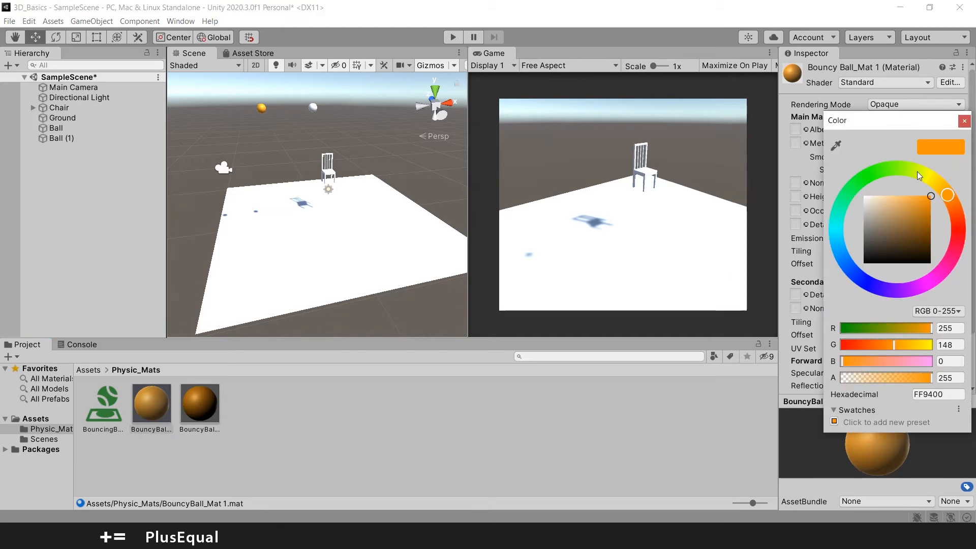
drag(840, 233, 840, 253)
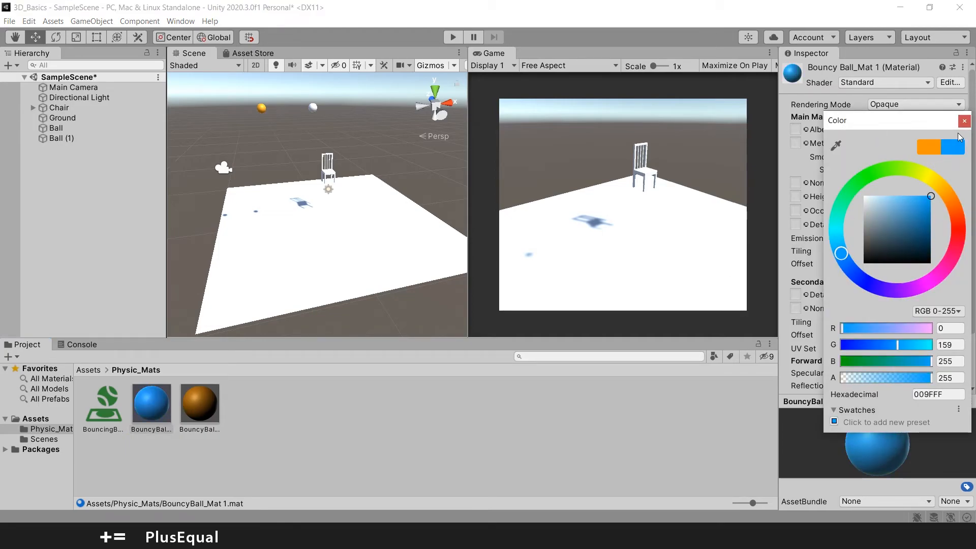
click(963, 121)
drag(162, 416, 314, 107)
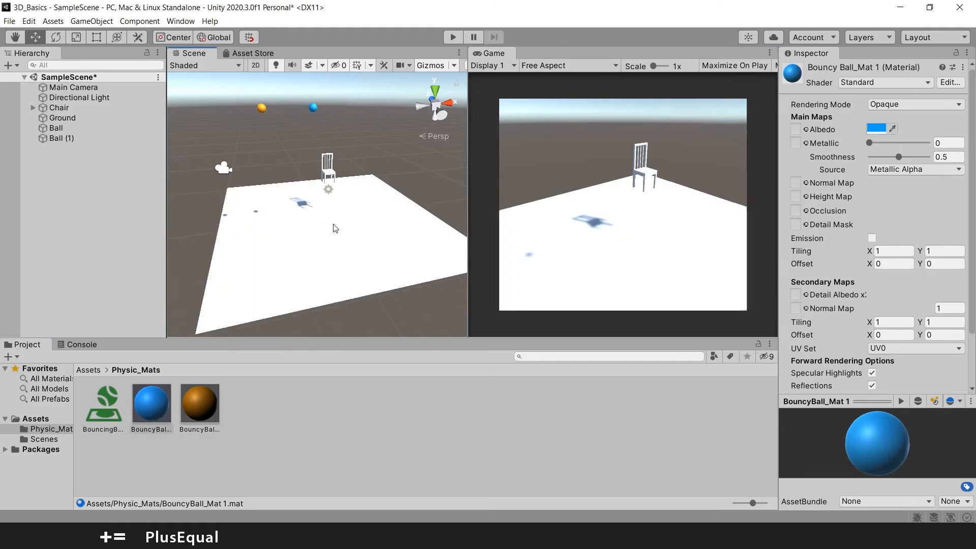
Step: Run the scene to compare how the orange and blue balls bounce on the ground, and stop play mode
right_drag(317, 129, 427, 146)
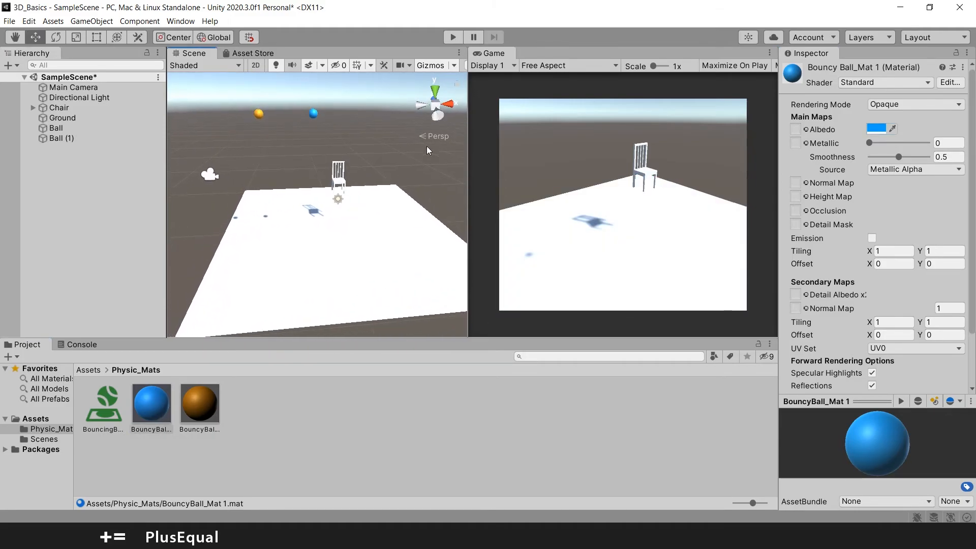
click(454, 37)
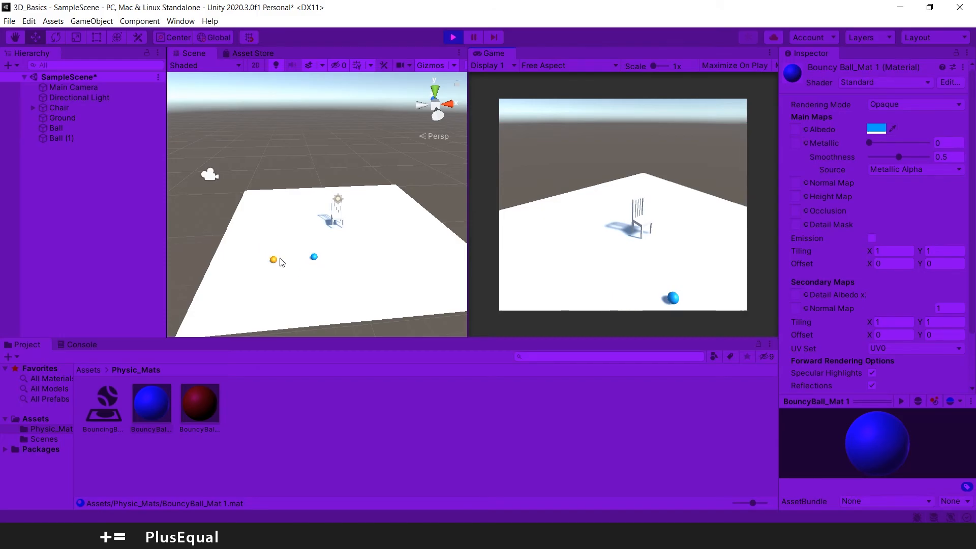
click(447, 39)
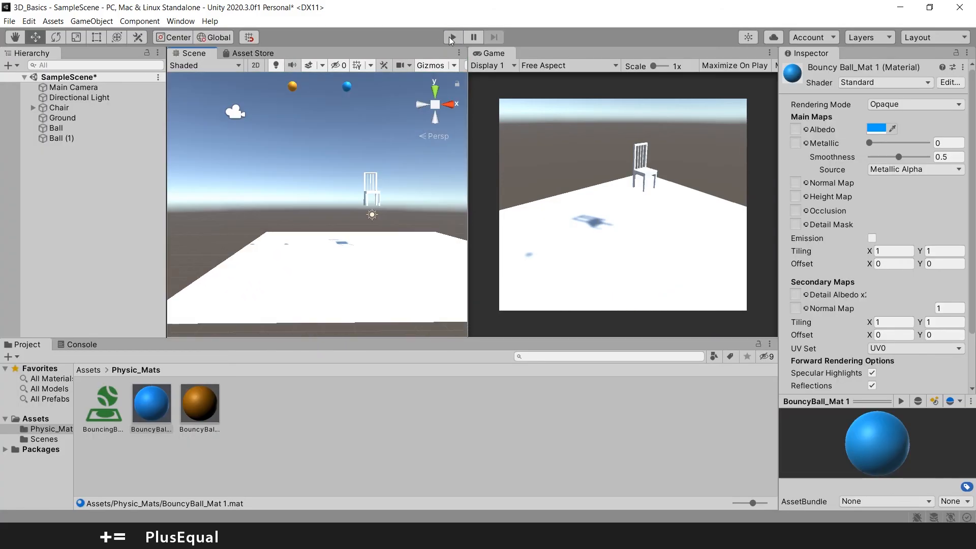